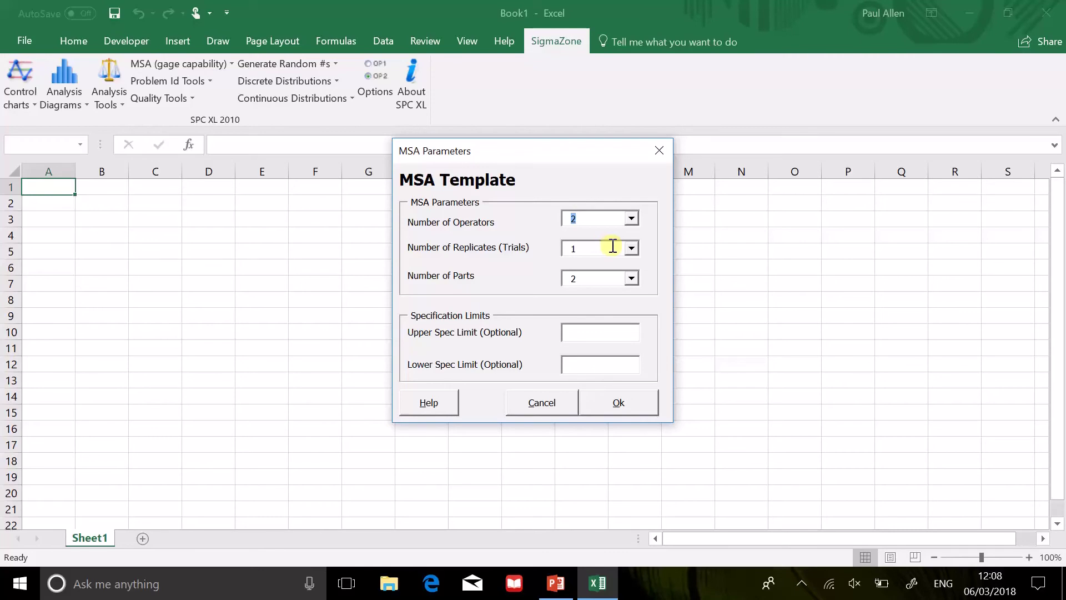
Create an MSA data template for 2 operators, 2 replicates and 10 parts, without specification limits.
{"action": "left_click", "coordinate": [631, 248]}
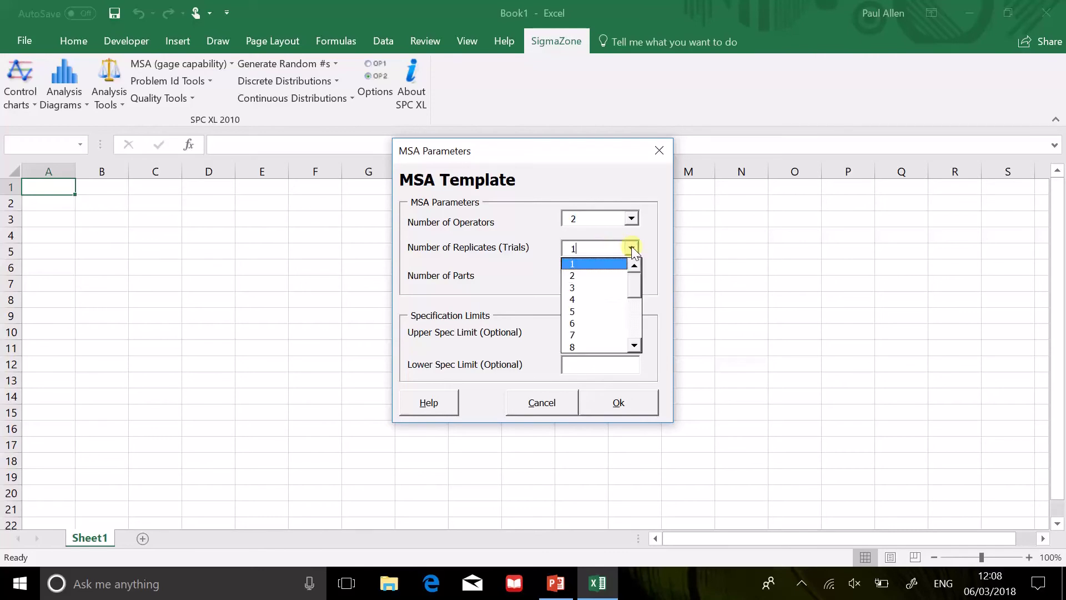
{"action": "left_click", "coordinate": [607, 275]}
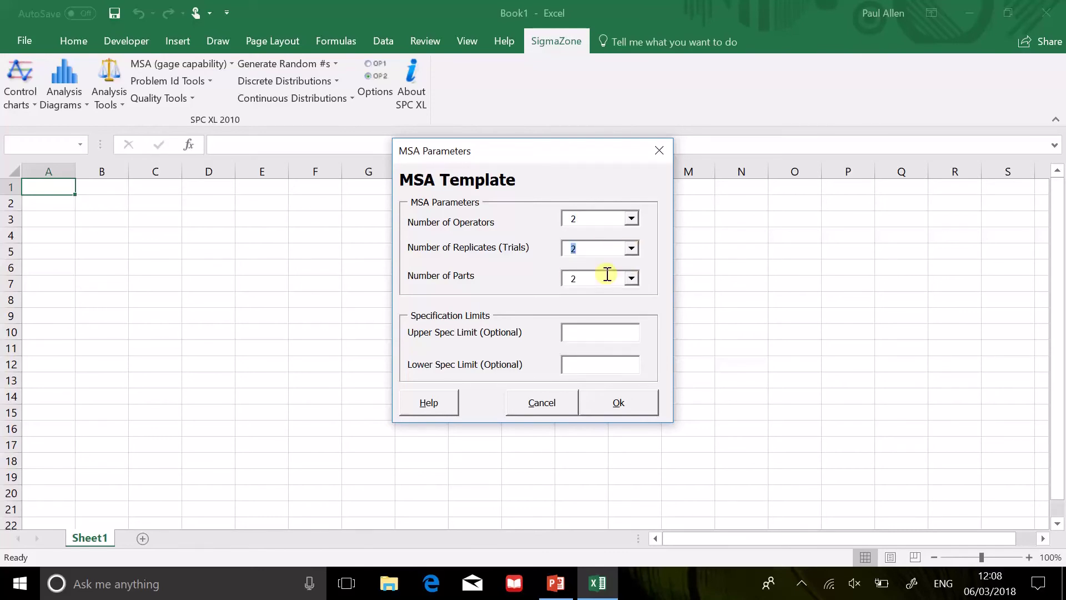
{"action": "left_click", "coordinate": [631, 279]}
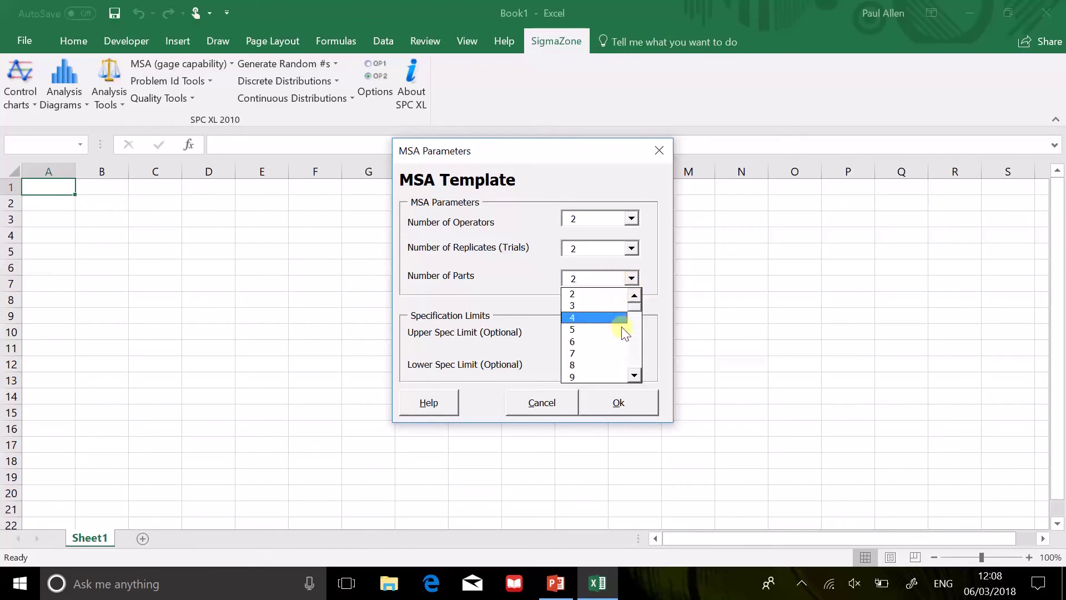
{"action": "left_click", "coordinate": [634, 376]}
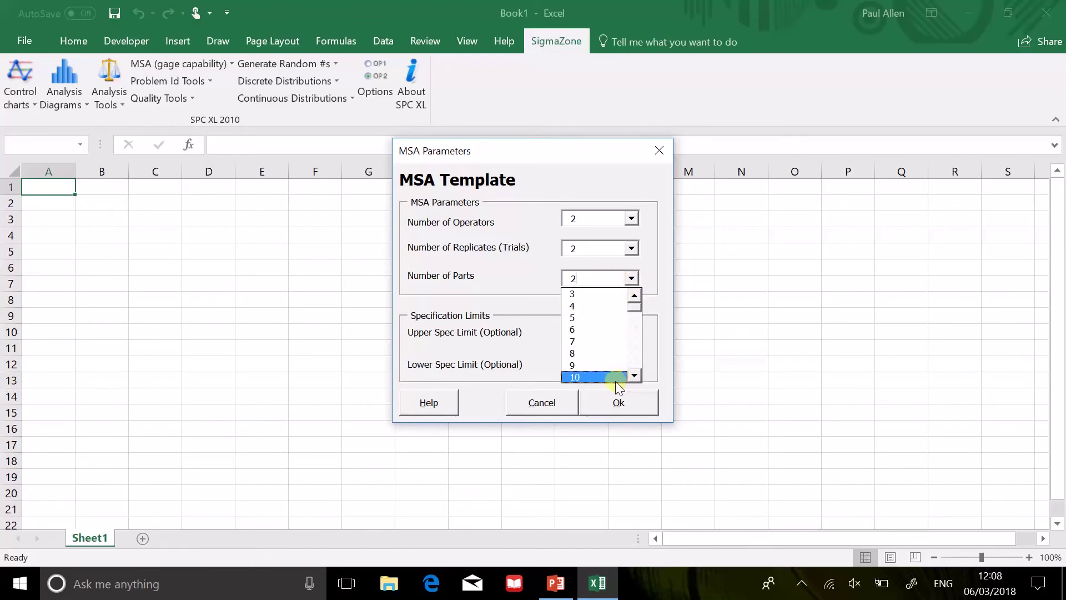
{"action": "left_click", "coordinate": [615, 381]}
{"action": "left_click", "coordinate": [603, 410]}
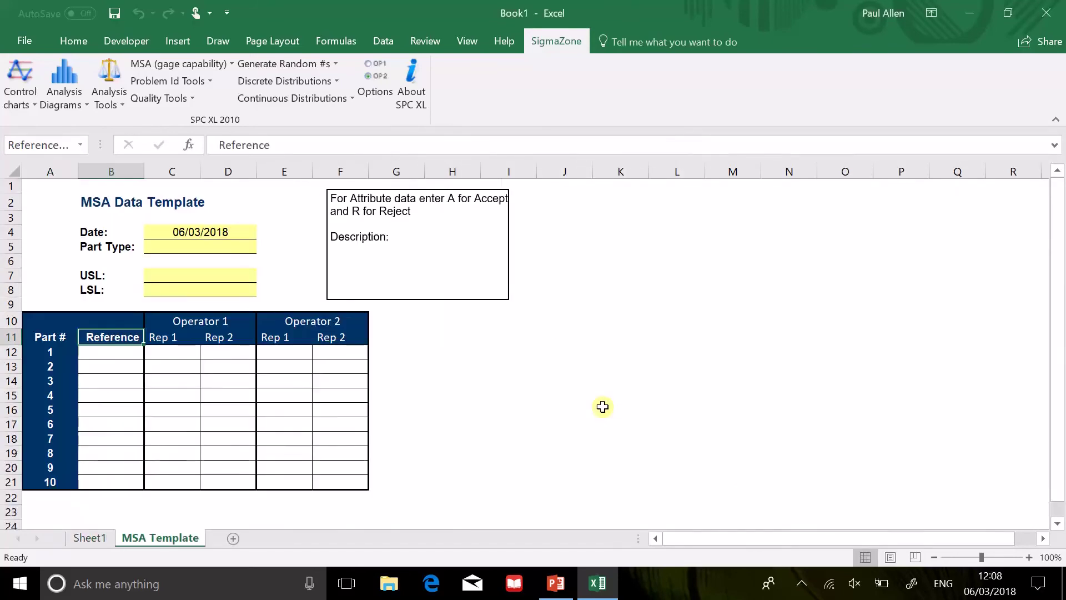
{"action": "left_click", "coordinate": [561, 383]}
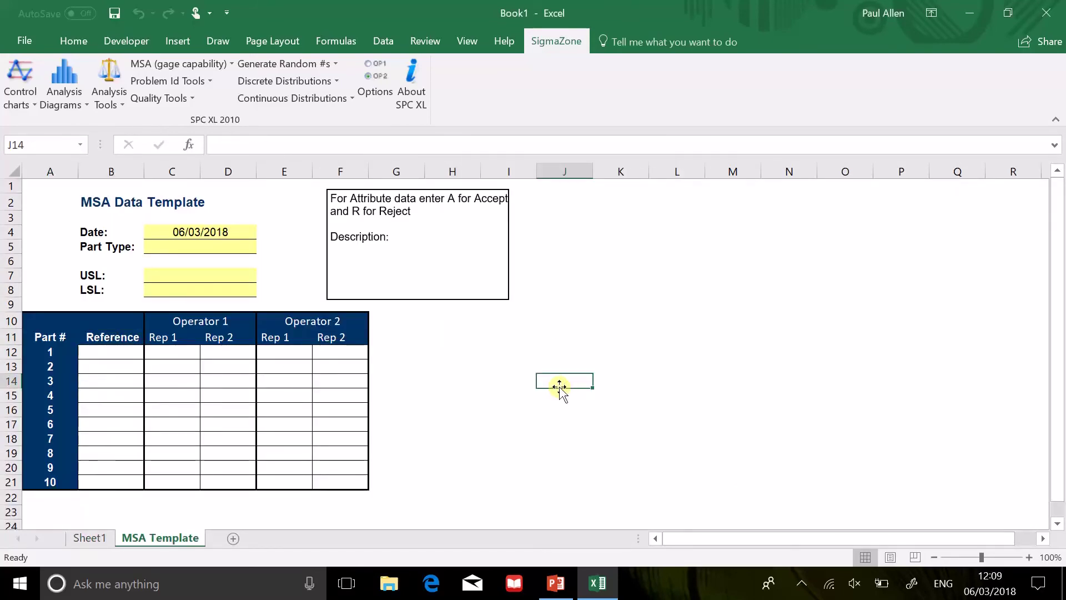
Enter the Reference ratings for parts 1 to 10 as R, A, R, R, A, R, A, A, A, R.
{"action": "left_click", "coordinate": [110, 351]}
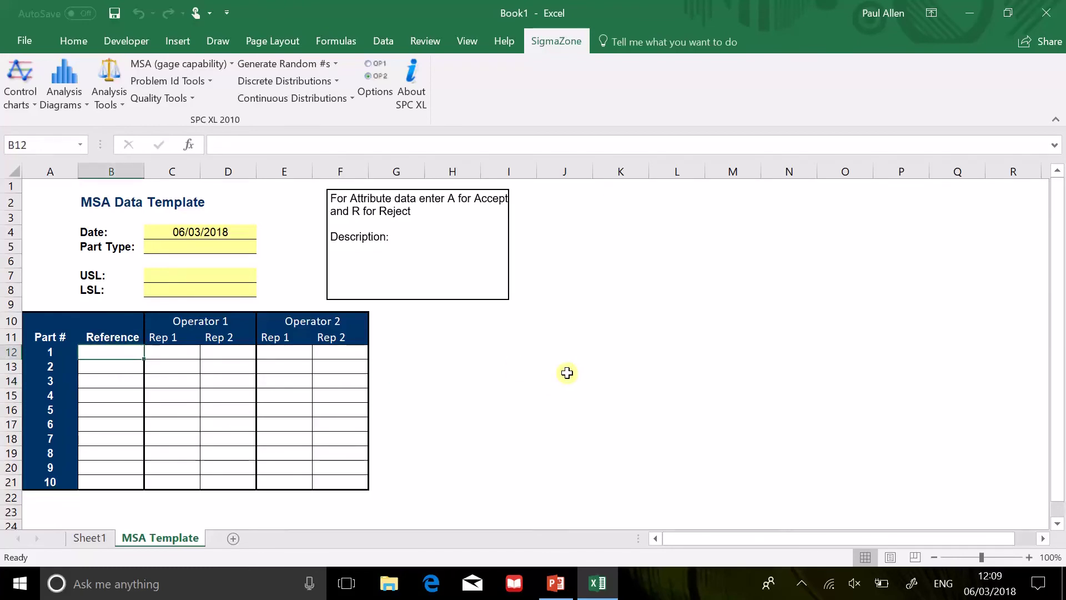
{"action": "type", "text": "R"}
{"action": "key", "text": "Return"}
{"action": "type", "text": "A"}
{"action": "key", "text": "Return"}
{"action": "type", "text": "R"}
{"action": "key", "text": "Return"}
{"action": "type", "text": "R"}
{"action": "key", "text": "Return"}
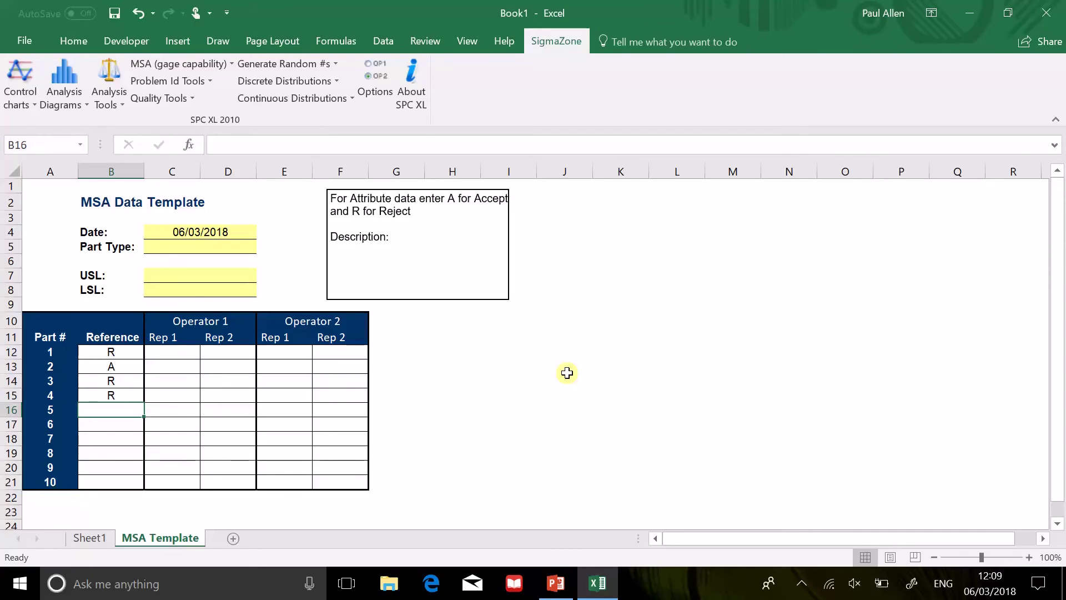
{"action": "type", "text": "A"}
{"action": "key", "text": "Return"}
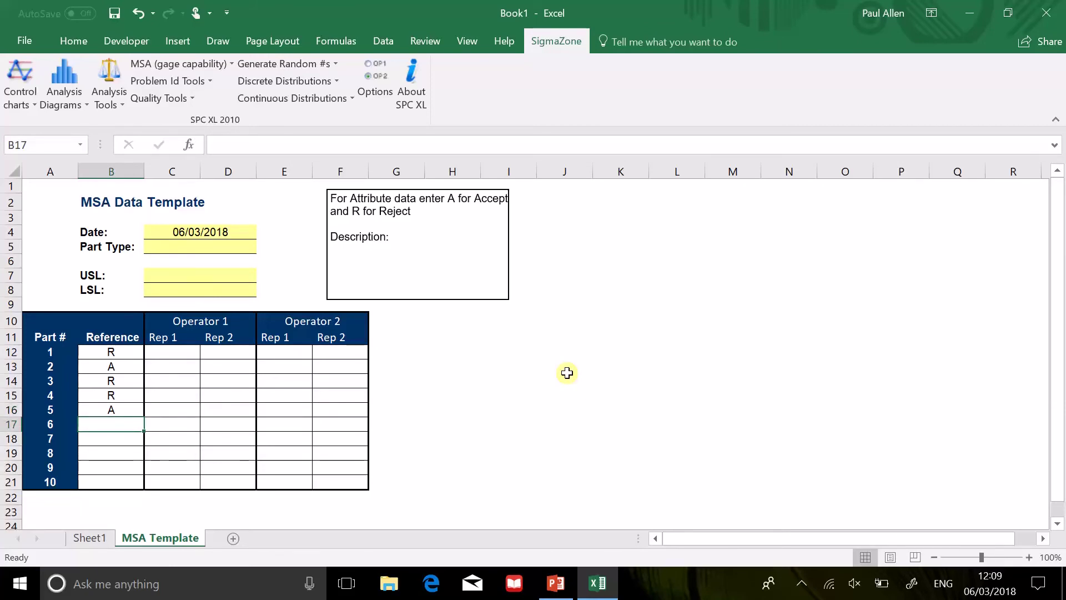
{"action": "type", "text": "R"}
{"action": "key", "text": "Return"}
{"action": "type", "text": "A"}
{"action": "key", "text": "Return"}
{"action": "type", "text": "A"}
{"action": "key", "text": "Return"}
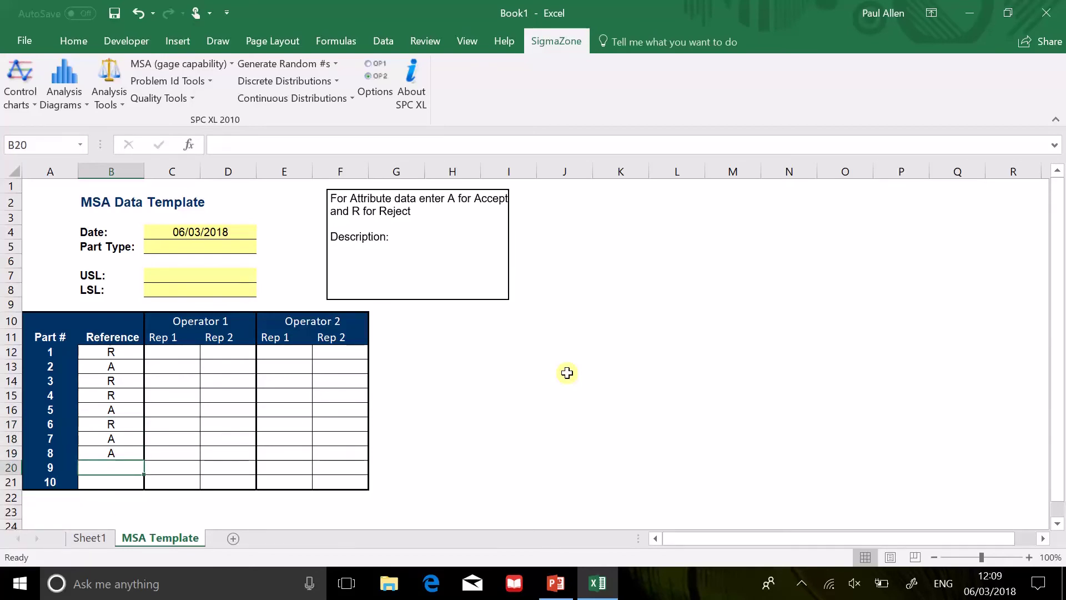
{"action": "type", "text": "A"}
{"action": "key", "text": "Return"}
{"action": "type", "text": "R"}
{"action": "key", "text": "Return"}
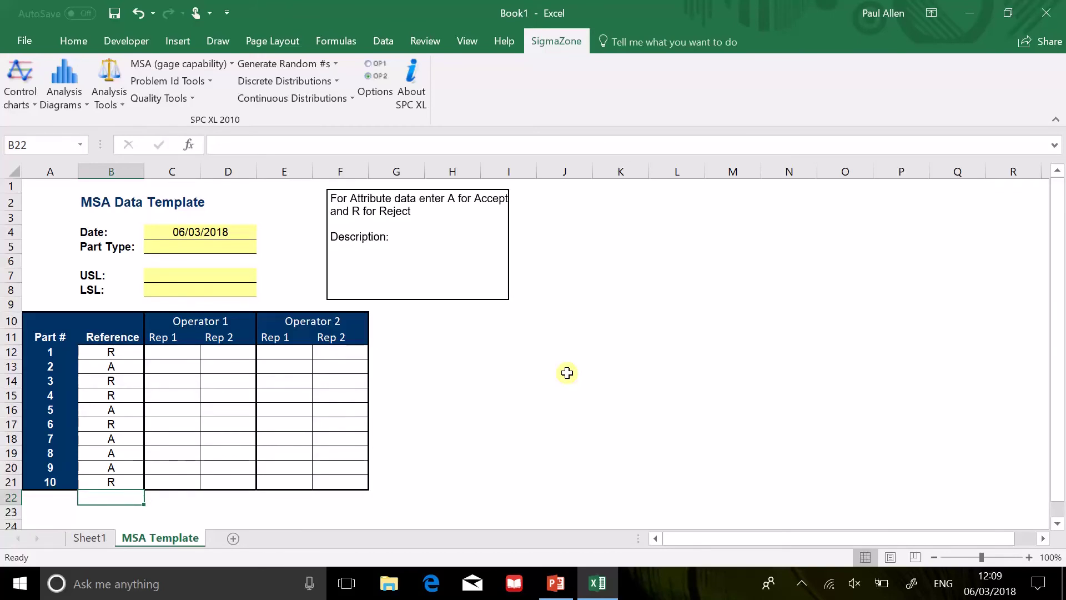
Enter Operator 1's Rep 1 ratings for parts 1 to 10 as R, A, R, R, A, R, R, A, A, A.
{"action": "left_click", "coordinate": [176, 351]}
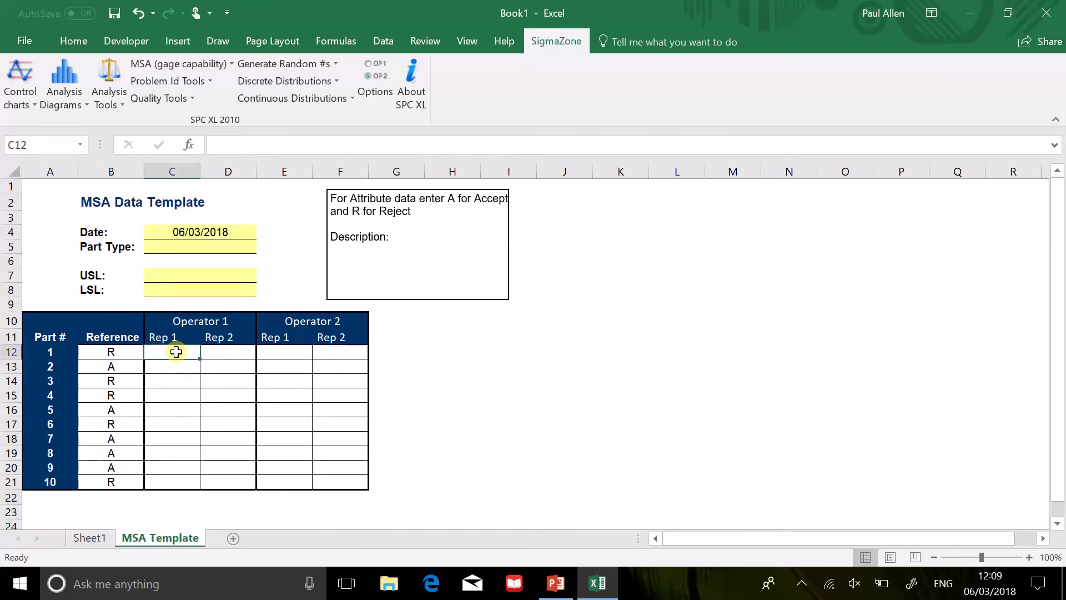
{"action": "type", "text": "R"}
{"action": "key", "text": "Return"}
{"action": "type", "text": "A"}
{"action": "key", "text": "Return"}
{"action": "type", "text": "R"}
{"action": "key", "text": "Return"}
{"action": "type", "text": "R"}
{"action": "key", "text": "Return"}
{"action": "type", "text": "A"}
{"action": "key", "text": "Return"}
{"action": "type", "text": "R"}
{"action": "key", "text": "Return"}
{"action": "type", "text": "R"}
{"action": "key", "text": "Return"}
{"action": "type", "text": "A"}
{"action": "key", "text": "Return"}
{"action": "type", "text": "A"}
{"action": "key", "text": "Return"}
{"action": "type", "text": "A"}
{"action": "key", "text": "Return"}
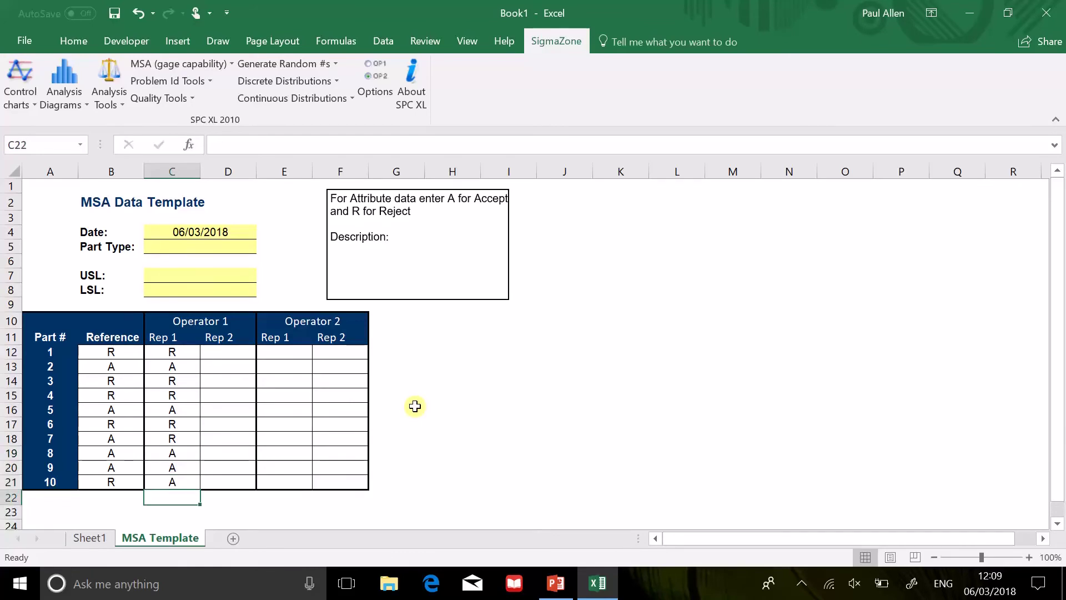
Enter R for parts 1 and 2 in Operator 1's Rep 2 column.
{"action": "left_click", "coordinate": [228, 355]}
{"action": "type", "text": "R"}
{"action": "key", "text": "Return"}
{"action": "type", "text": "R"}
{"action": "key", "text": "Return"}
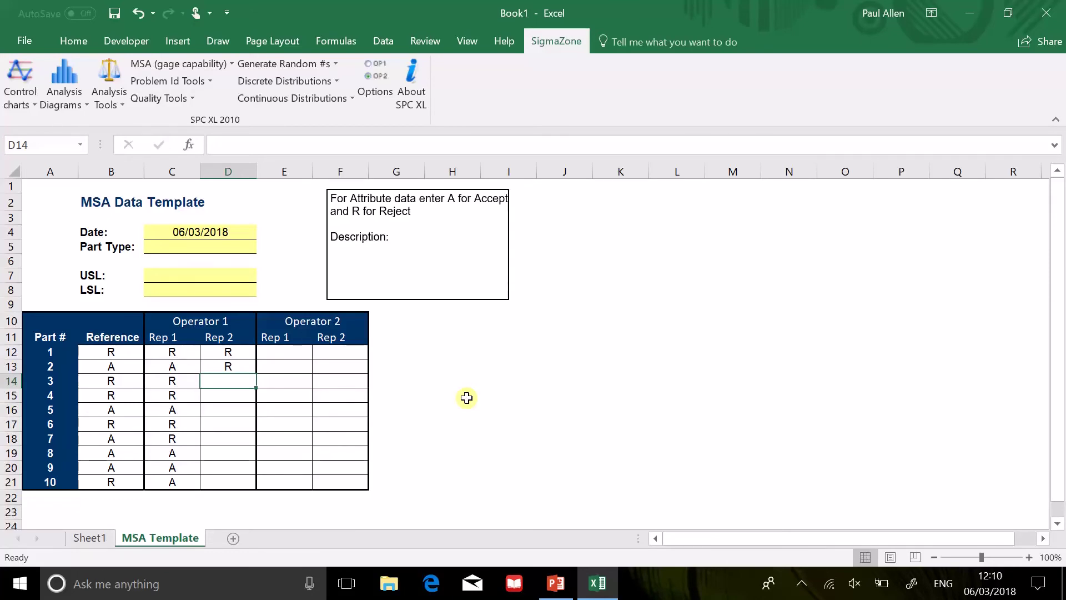
Open the SPC XL tutorials and widen both the help window and its contents list.
{"action": "left_click", "coordinate": [409, 102]}
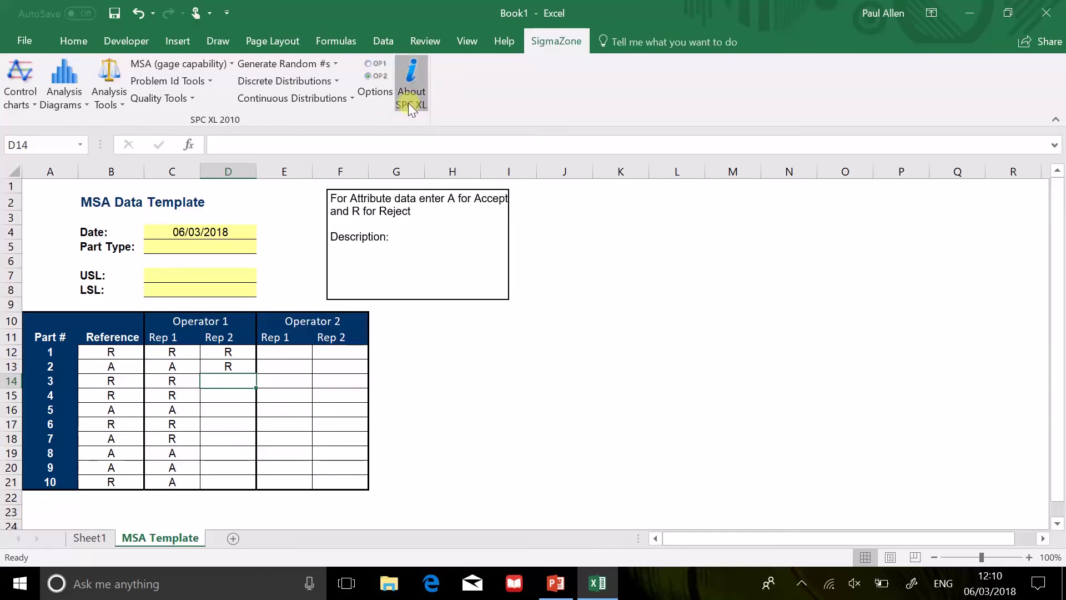
{"action": "left_click", "coordinate": [625, 447]}
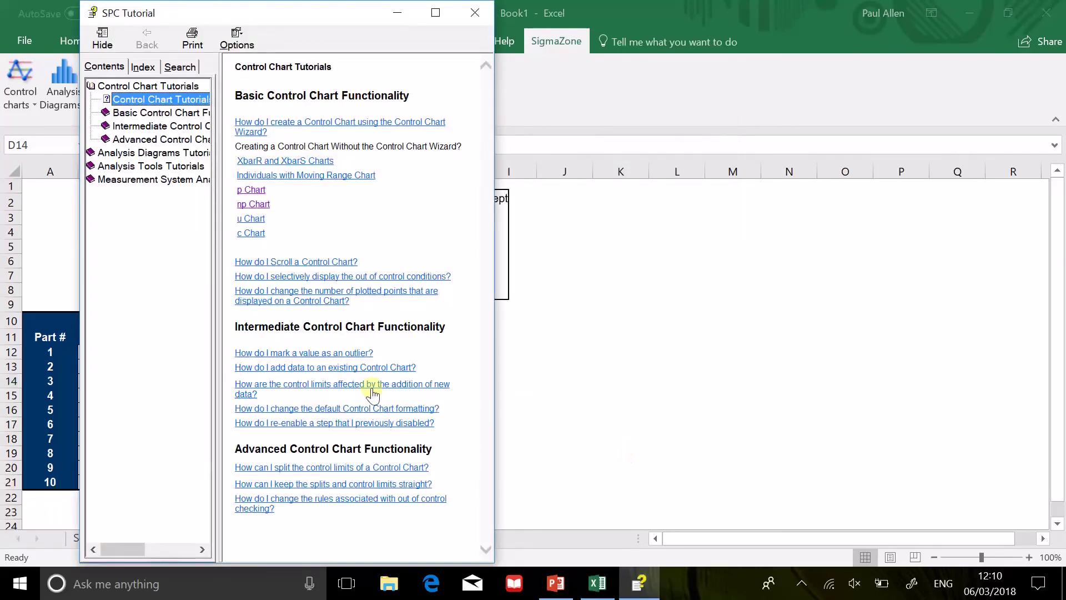
{"action": "left_click", "coordinate": [493, 396]}
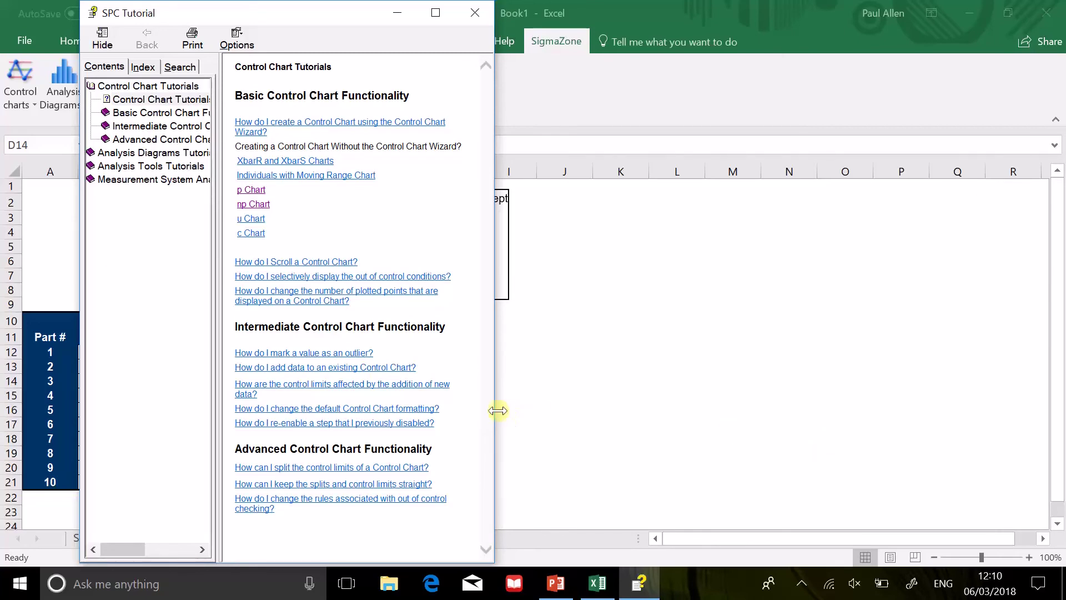
{"action": "left_click_drag", "start_coordinate": [493, 409], "coordinate": [774, 434]}
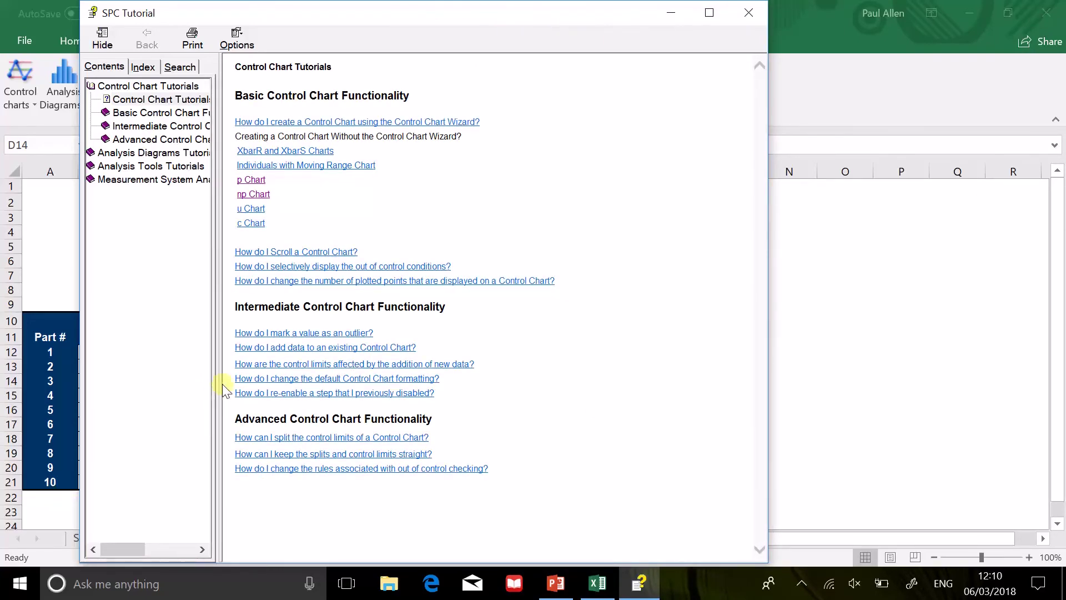
{"action": "left_click_drag", "start_coordinate": [219, 383], "coordinate": [397, 416]}
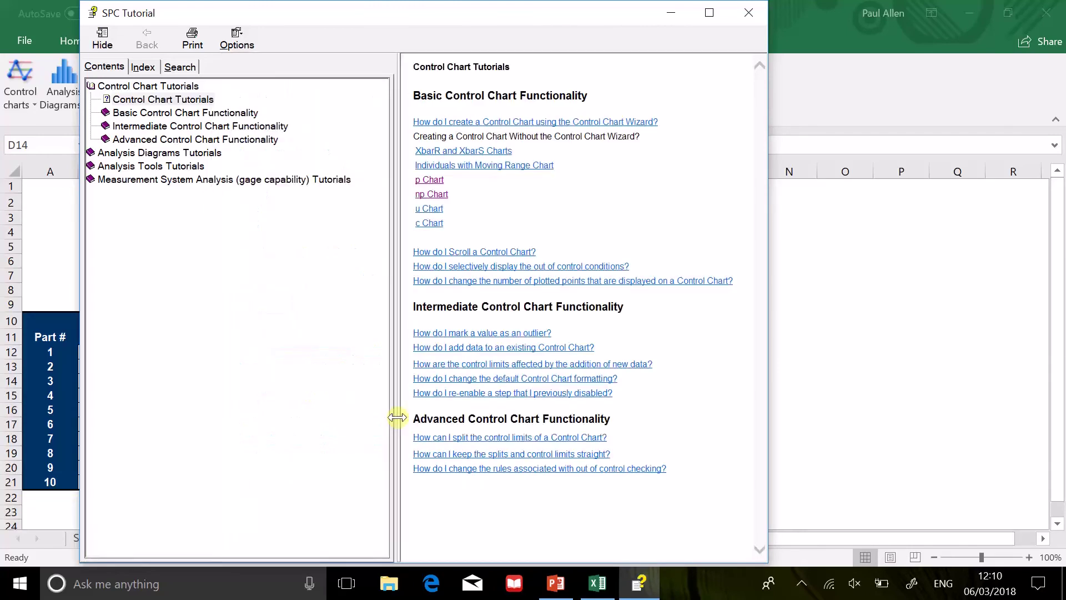
Review the tutorial on performing an MSA using the Attribute method and open its example data.
{"action": "left_click", "coordinate": [102, 180]}
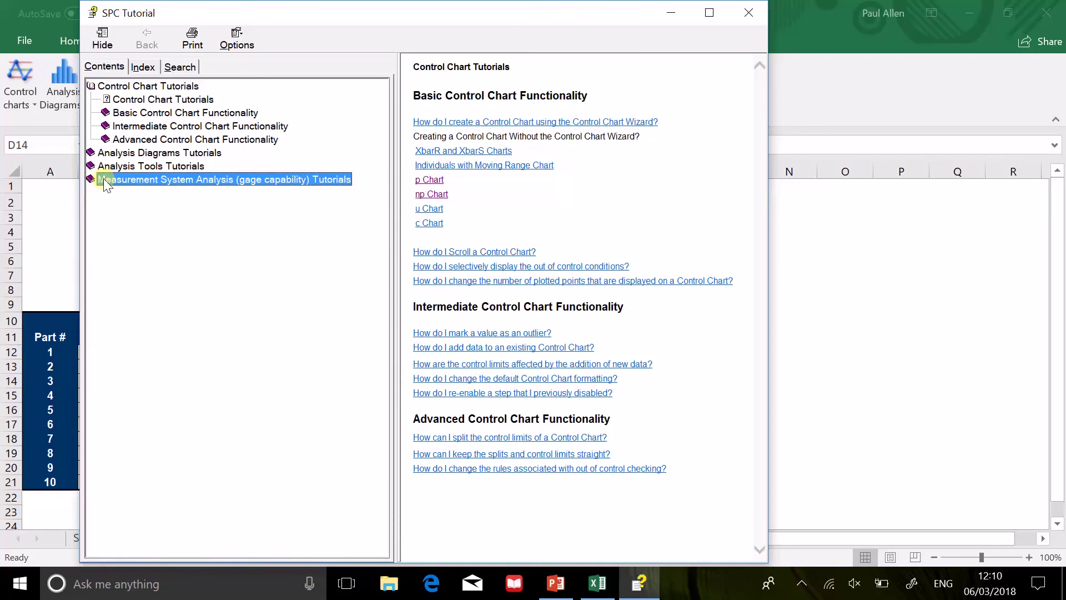
{"action": "double_click", "coordinate": [103, 179]}
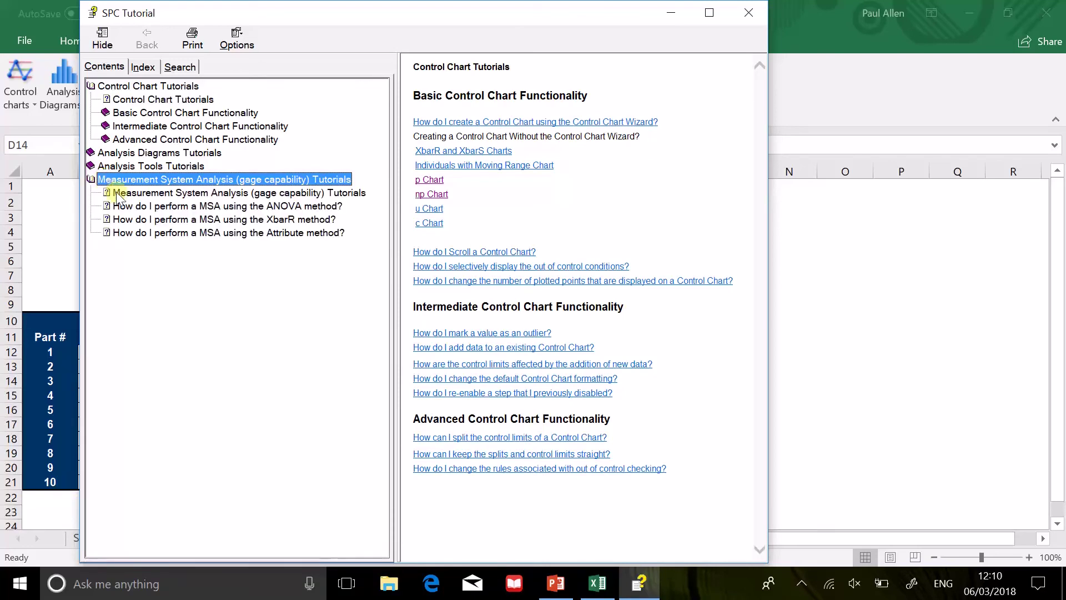
{"action": "left_click", "coordinate": [185, 233]}
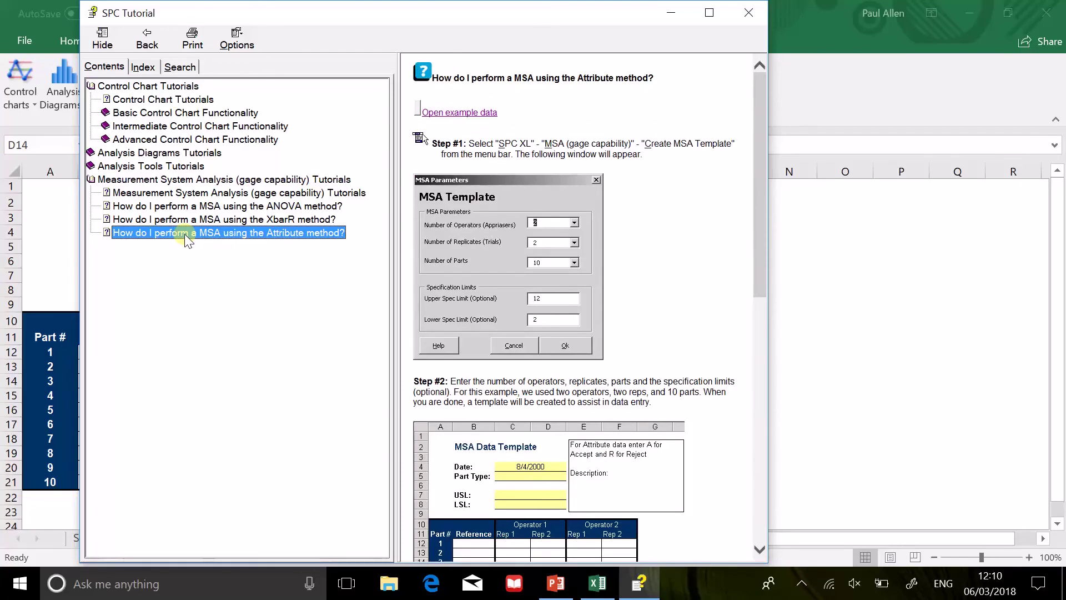
{"action": "left_click", "coordinate": [760, 548]}
{"action": "left_click", "coordinate": [760, 549]}
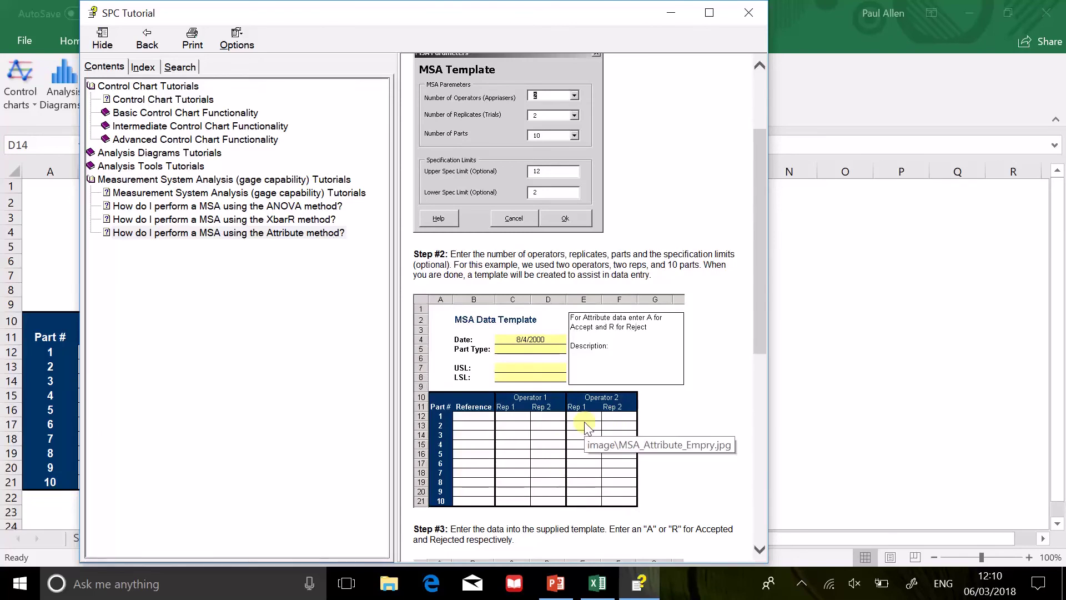
{"action": "left_click_drag", "start_coordinate": [760, 342], "coordinate": [763, 298]}
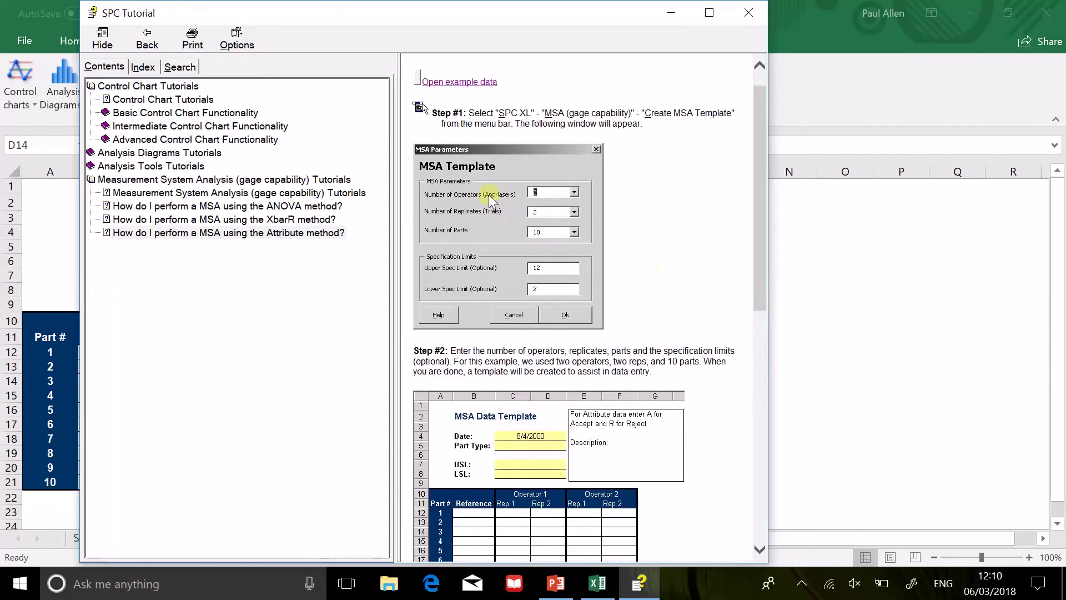
{"action": "left_click", "coordinate": [454, 81]}
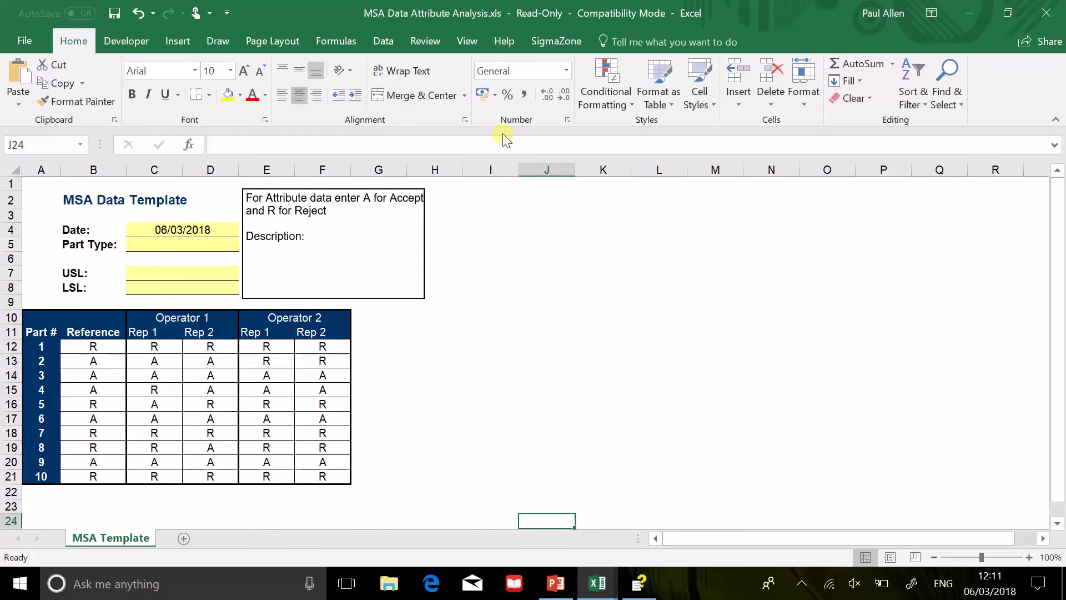
Run the SPC XL Attribute Analysis on the example MSA data.
{"action": "left_click", "coordinate": [553, 42]}
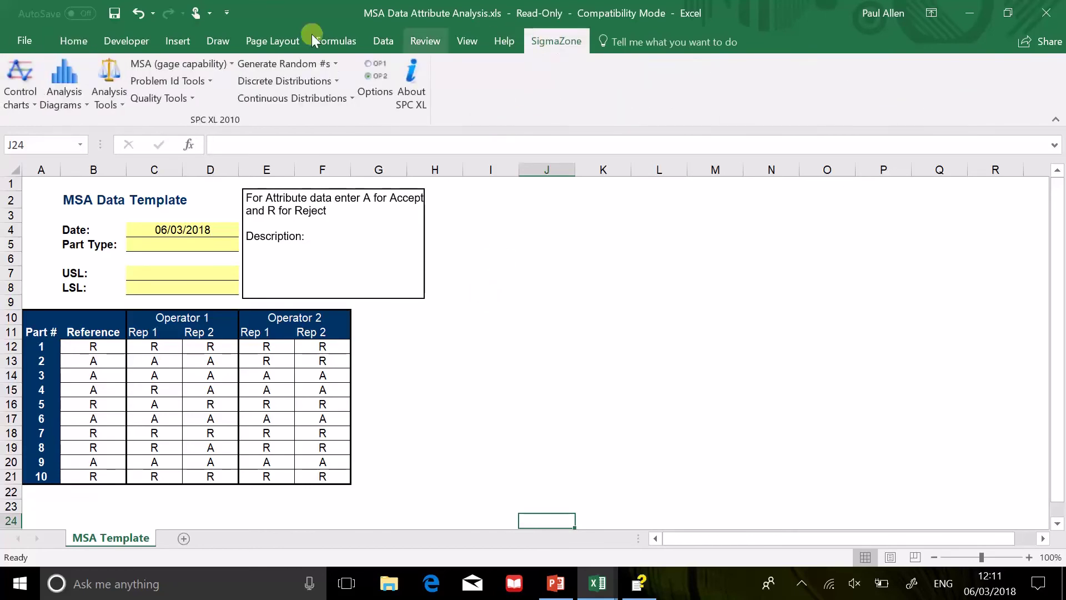
{"action": "left_click", "coordinate": [159, 66]}
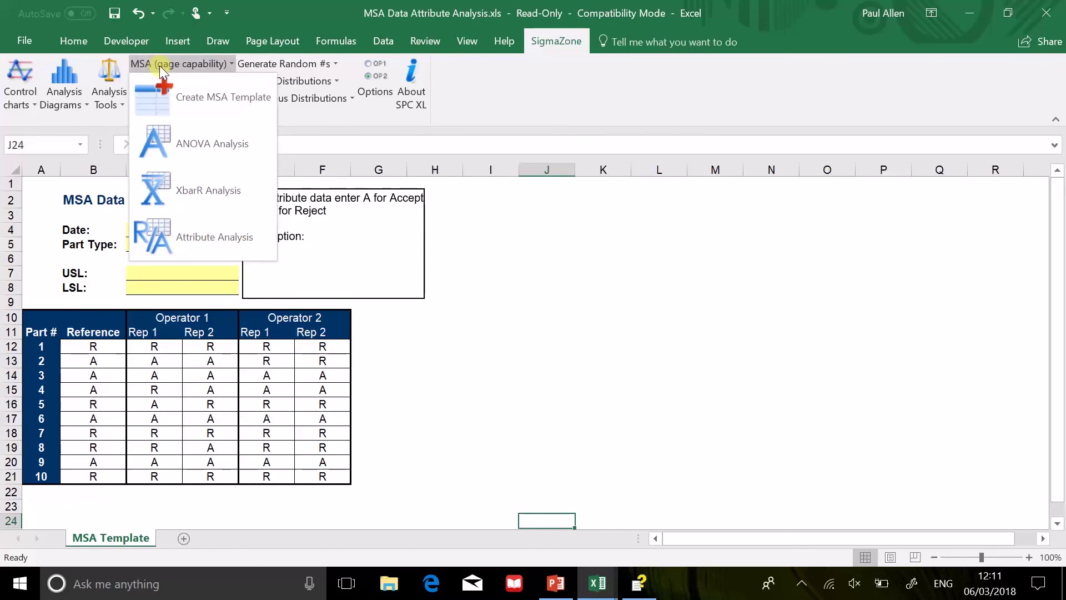
{"action": "left_click", "coordinate": [196, 227]}
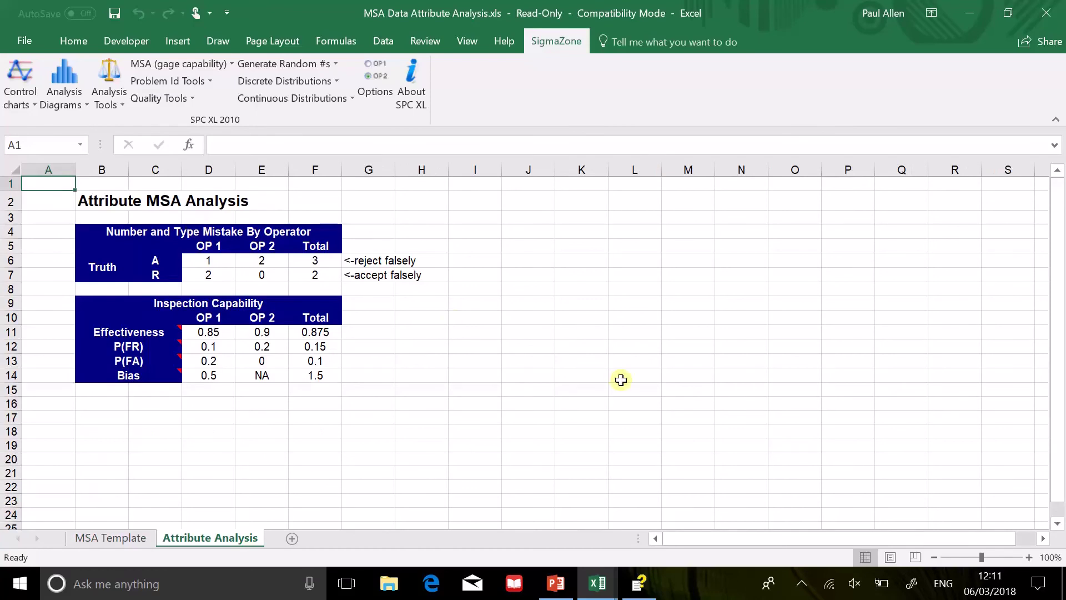
{"action": "left_click", "coordinate": [621, 380]}
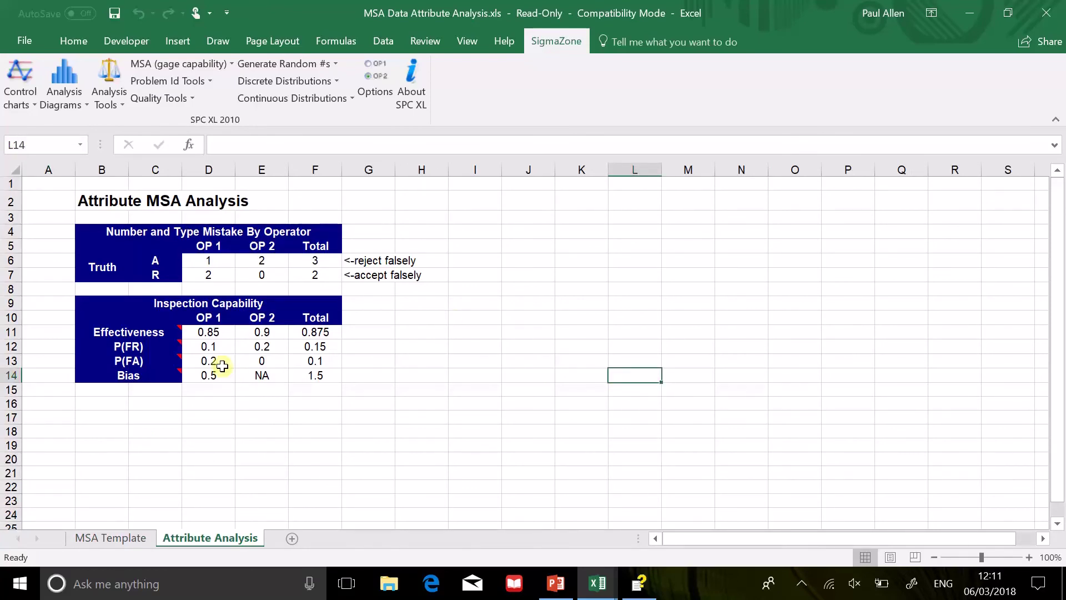
Fill the Inspection Capability results in D11:F14 with yellow.
{"action": "left_click_drag", "start_coordinate": [207, 333], "coordinate": [311, 376]}
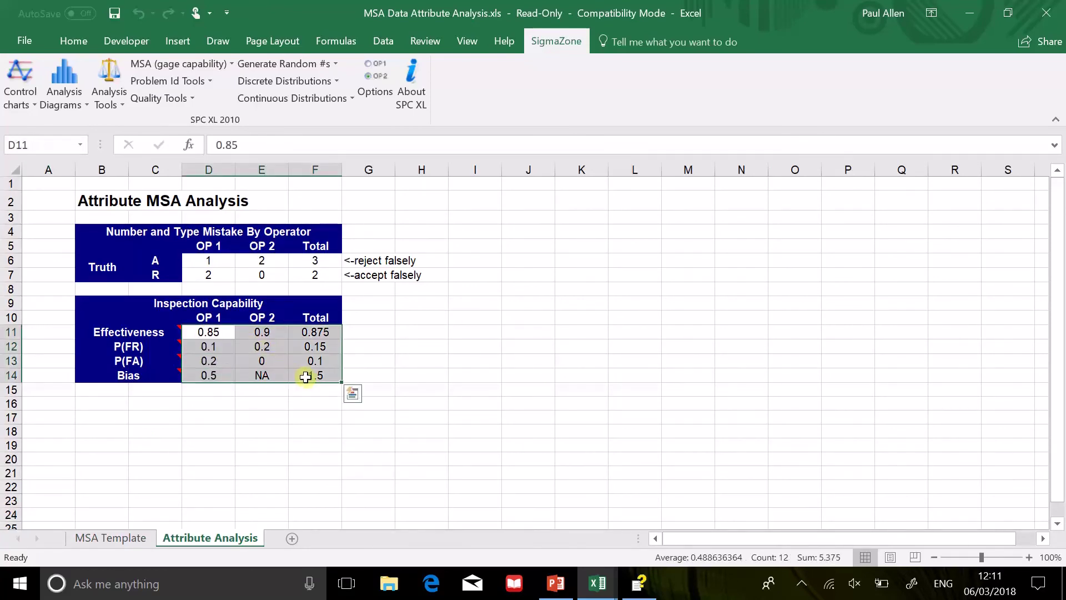
{"action": "left_click", "coordinate": [22, 41]}
{"action": "left_click", "coordinate": [21, 35]}
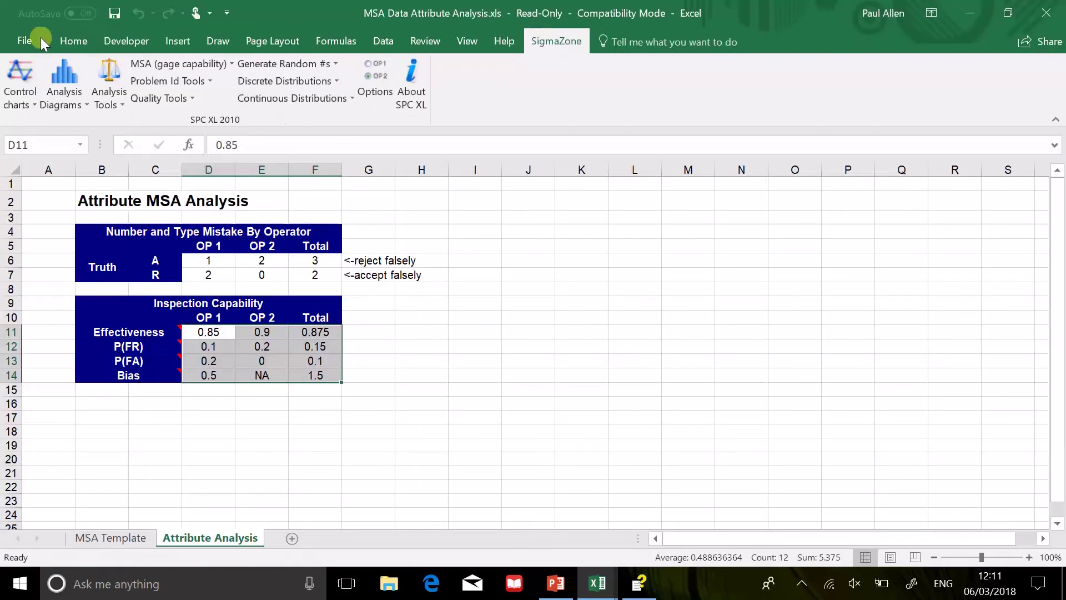
{"action": "left_click", "coordinate": [71, 42]}
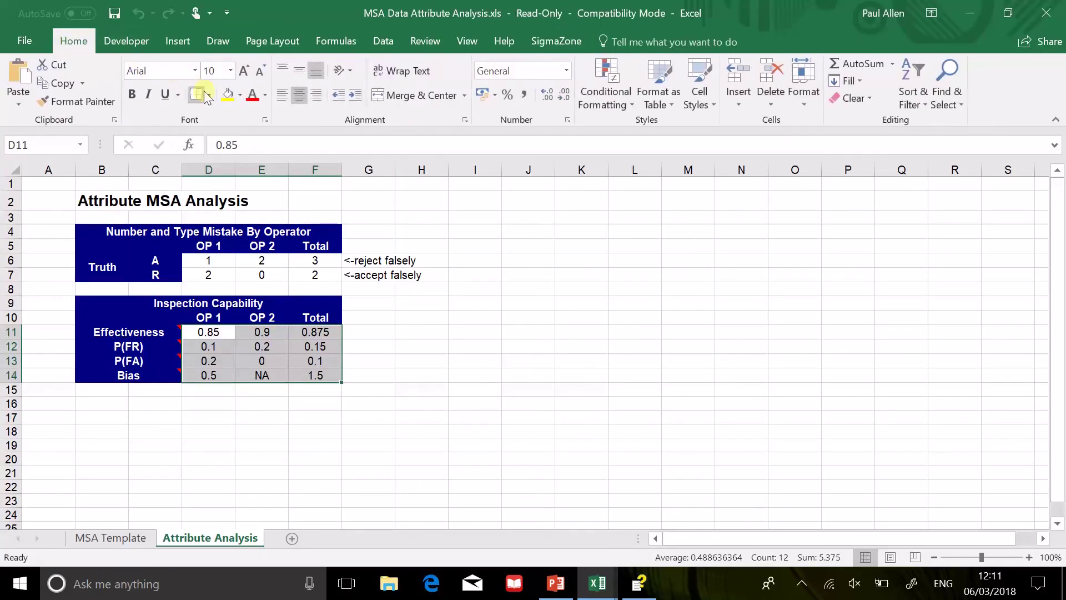
{"action": "left_click", "coordinate": [227, 94]}
{"action": "left_click", "coordinate": [652, 347]}
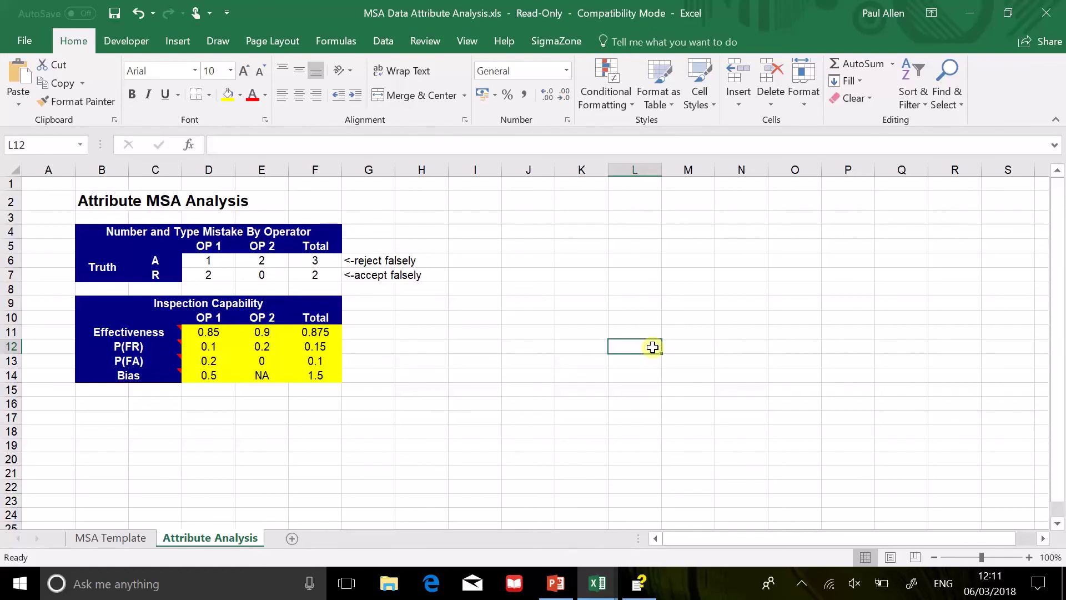
Examine the Inspection Capability results, comparing effectiveness, false acceptance and bias for both operators and the total.
{"action": "left_click", "coordinate": [325, 333]}
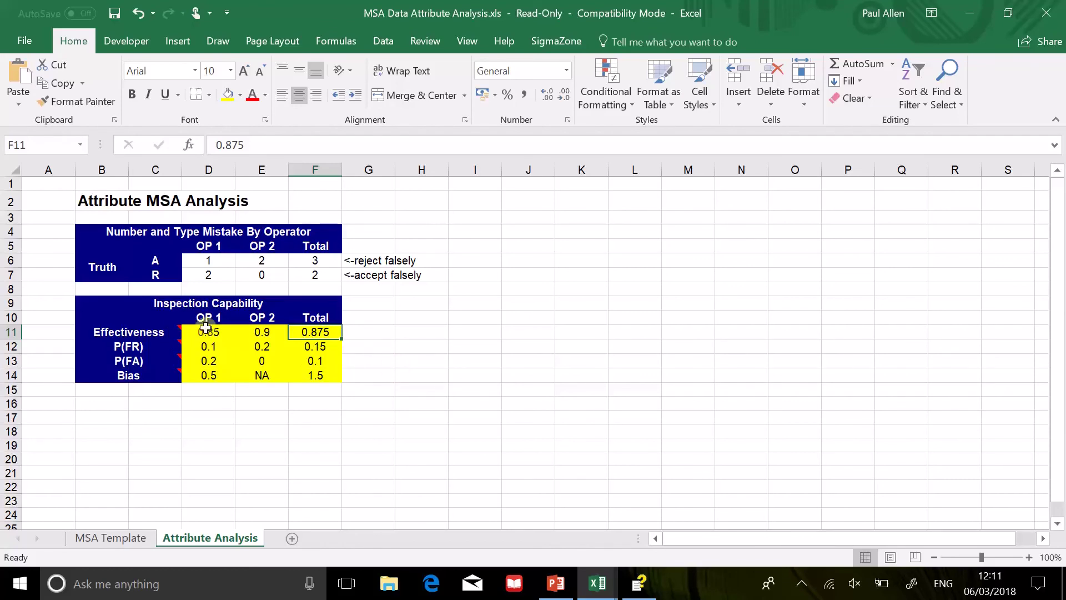
{"action": "left_click", "coordinate": [253, 331]}
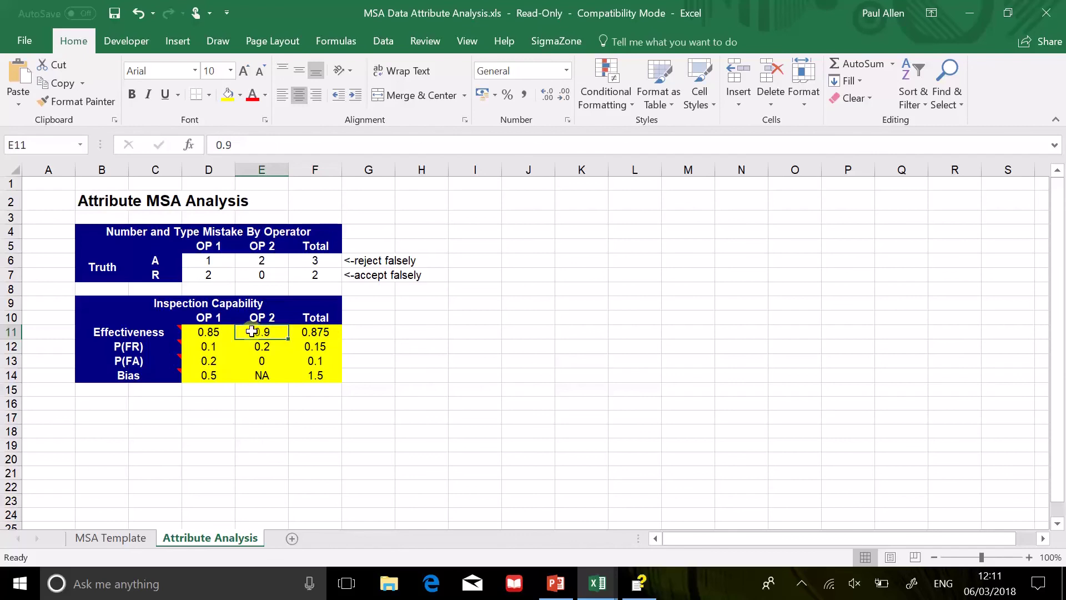
{"action": "left_click", "coordinate": [214, 332]}
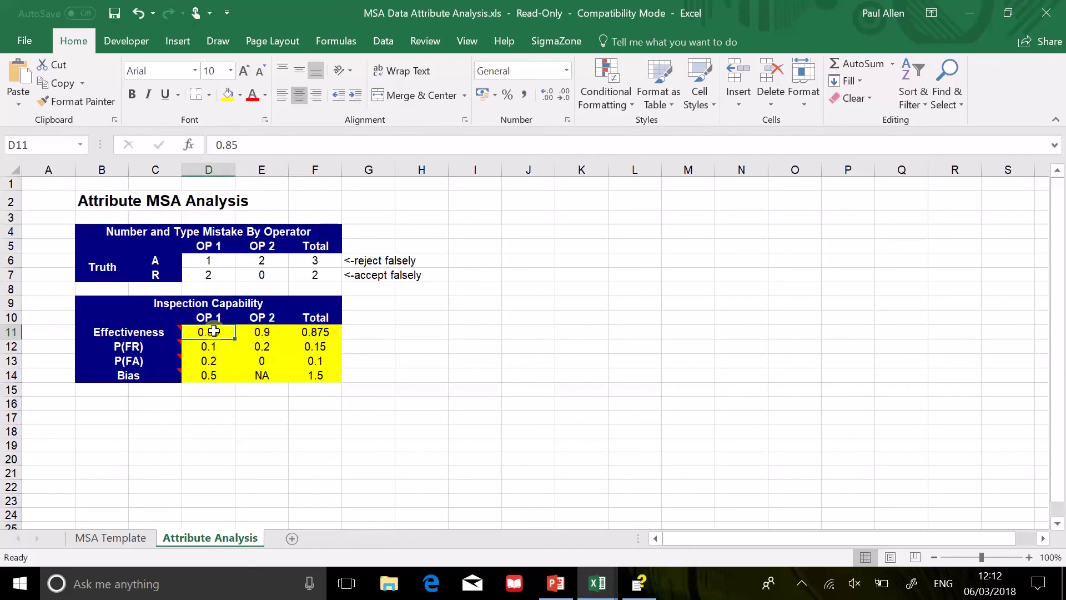
{"action": "left_click", "coordinate": [260, 375]}
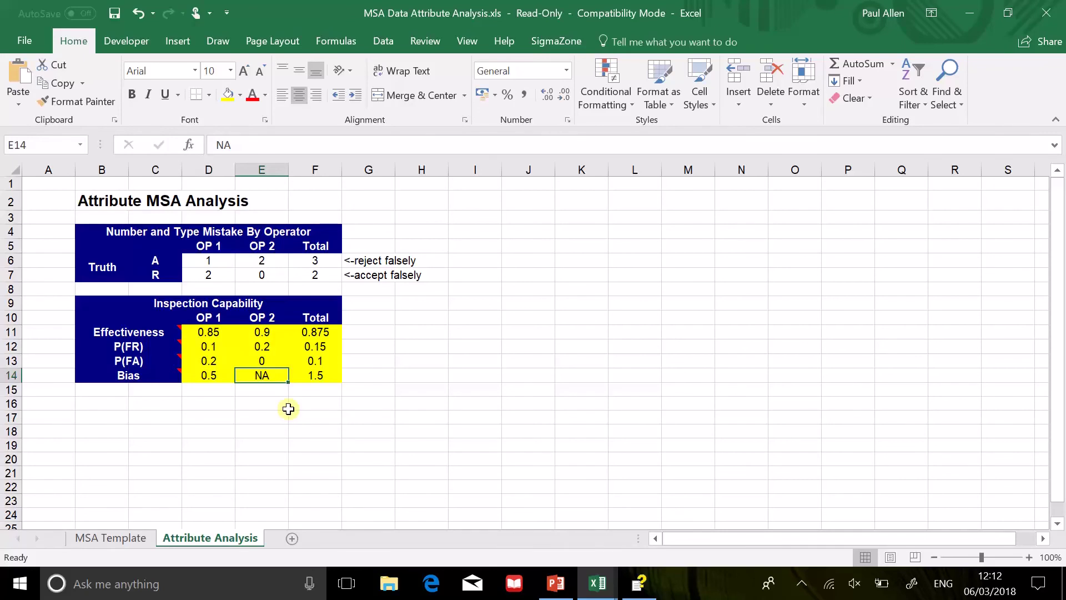
{"action": "left_click", "coordinate": [260, 359]}
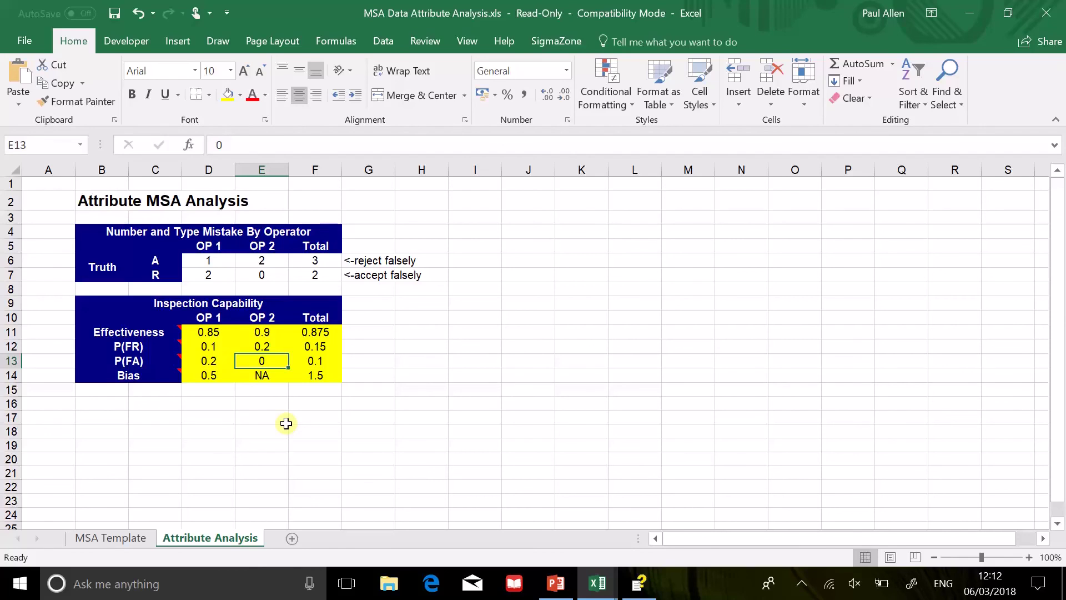
{"action": "left_click", "coordinate": [210, 376]}
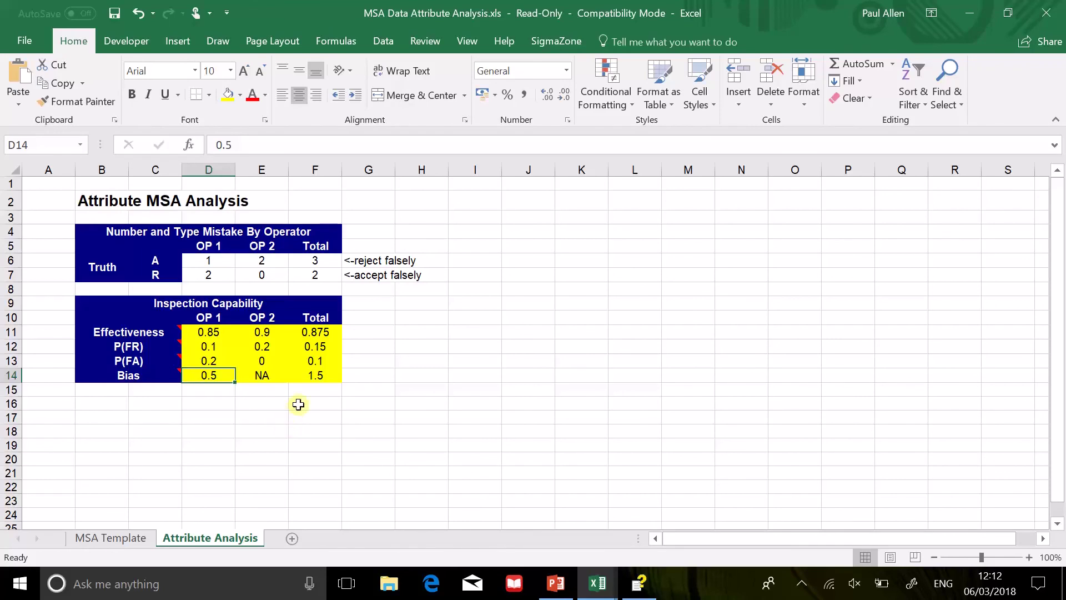
{"action": "left_click", "coordinate": [314, 377]}
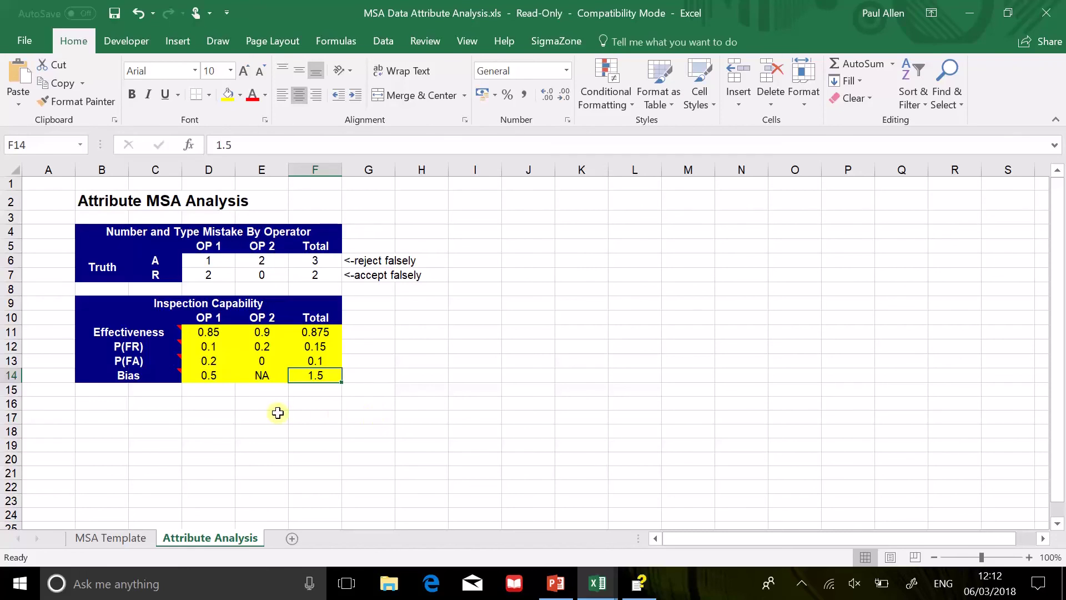
{"action": "left_click", "coordinate": [215, 376]}
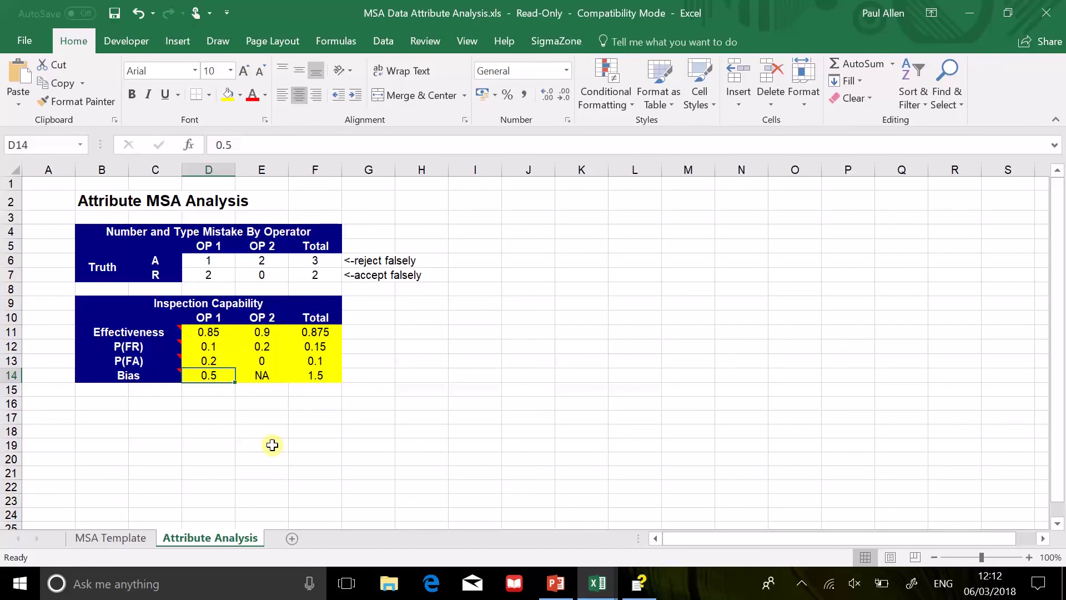
Check the false reject and false accept mistake counts of OP 1 and OP 2 in D6:E7.
{"action": "left_click", "coordinate": [211, 262]}
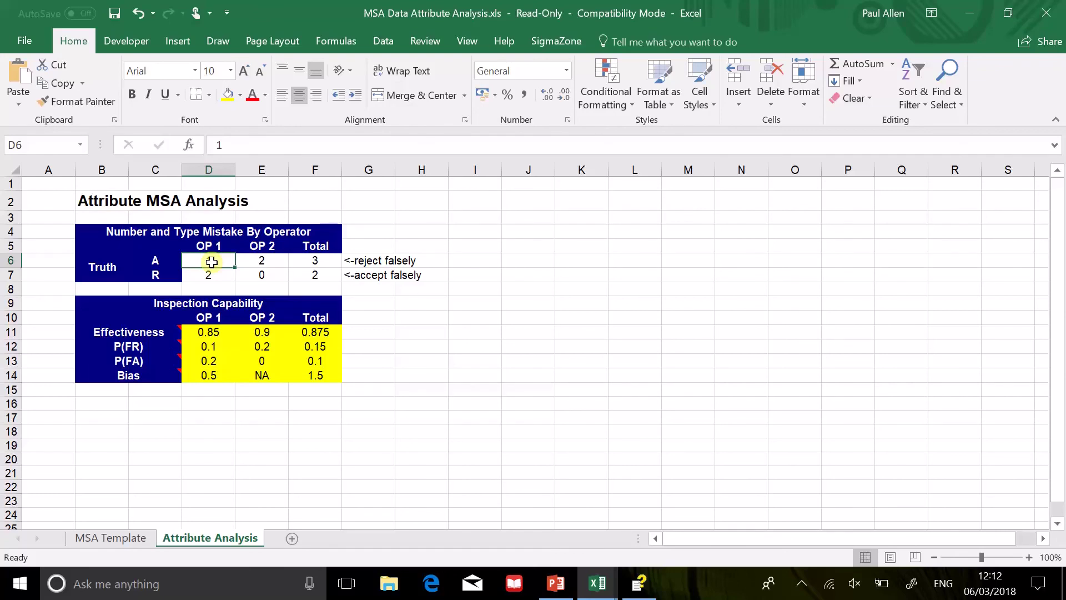
{"action": "left_click", "coordinate": [214, 276]}
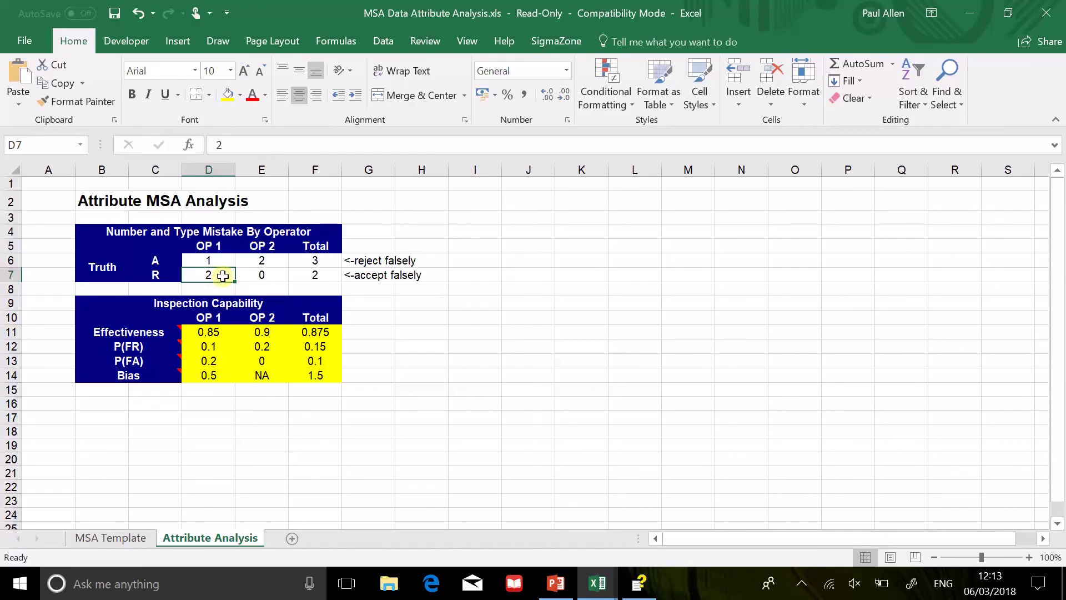
{"action": "left_click", "coordinate": [261, 261]}
{"action": "left_click", "coordinate": [264, 274]}
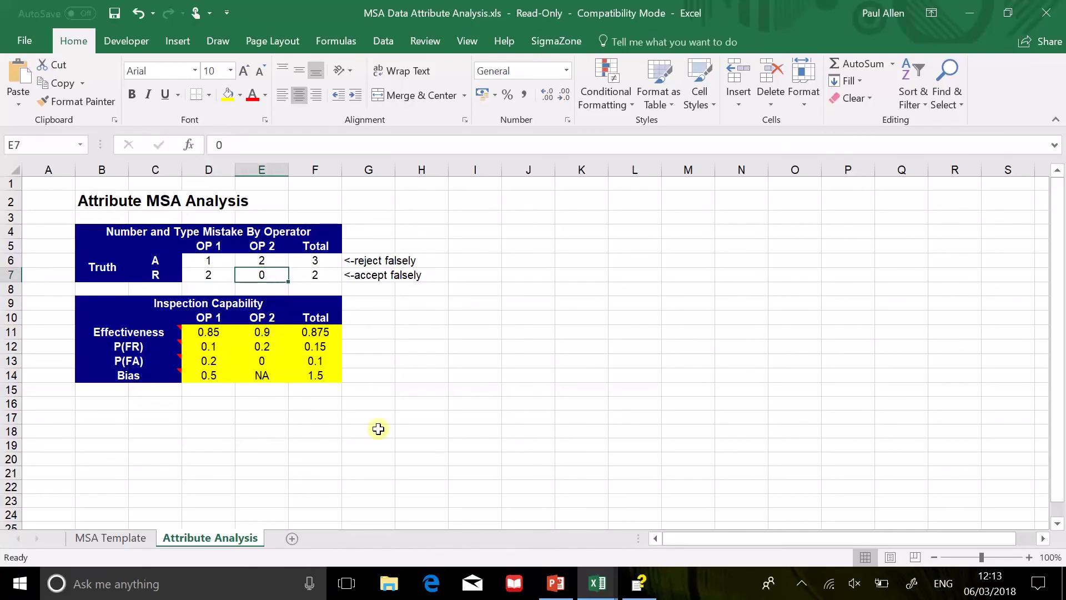